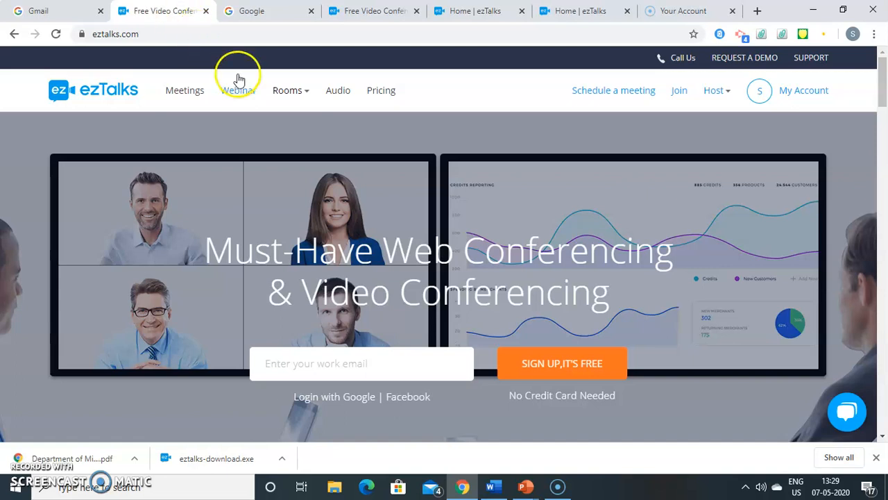
- Switch to the ezTalks account dashboard tab
{"action": "mouse_move", "coordinate": [301, 93]}
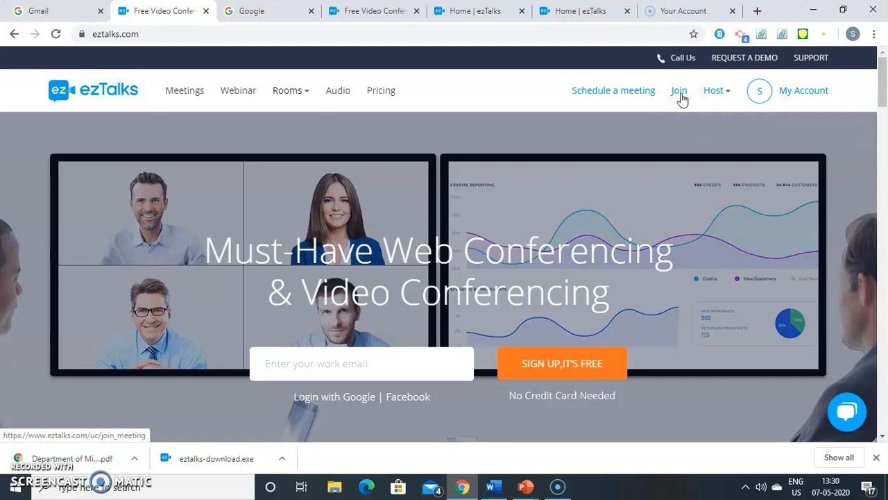
{"action": "mouse_move", "coordinate": [719, 100]}
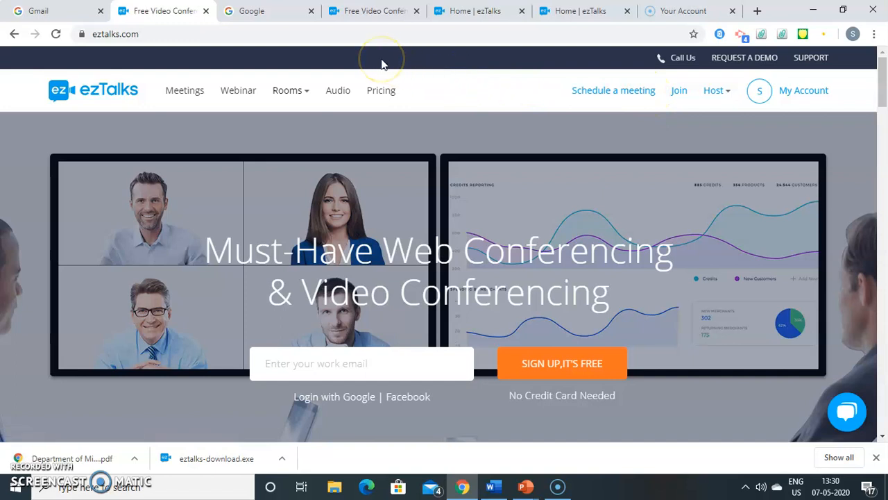
{"action": "left_click", "coordinate": [463, 15]}
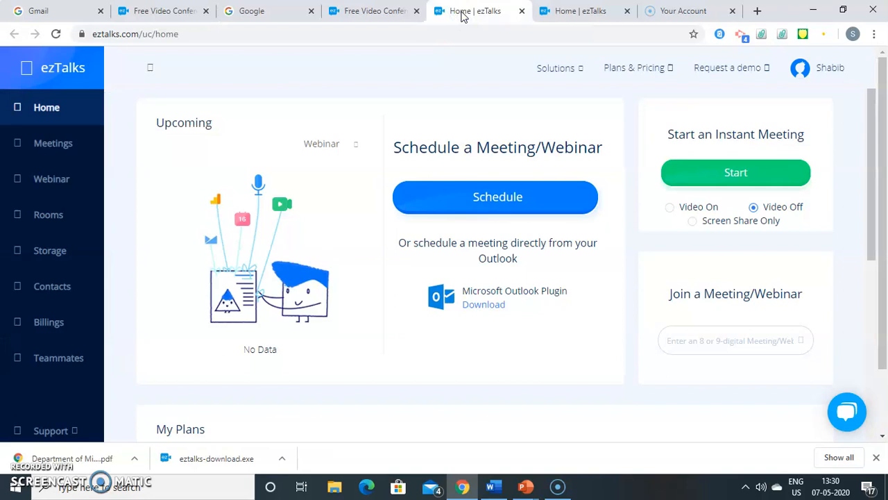
{"action": "left_click", "coordinate": [166, 11]}
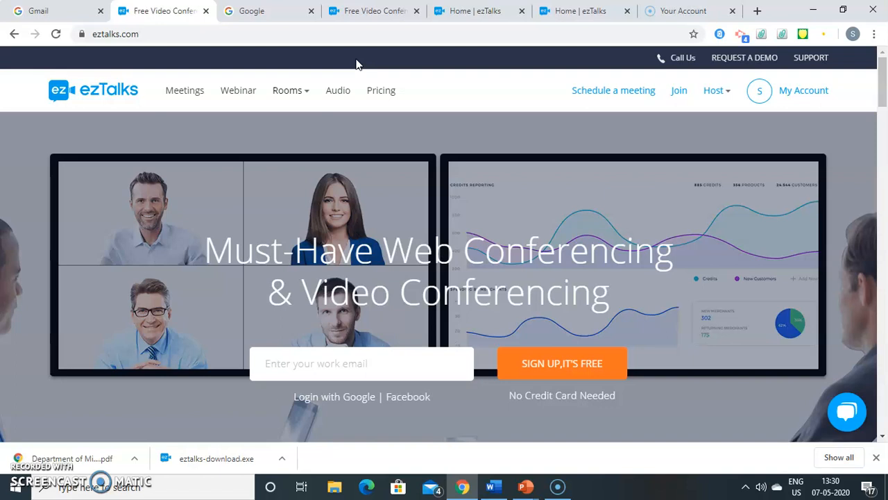
{"action": "left_click", "coordinate": [460, 11]}
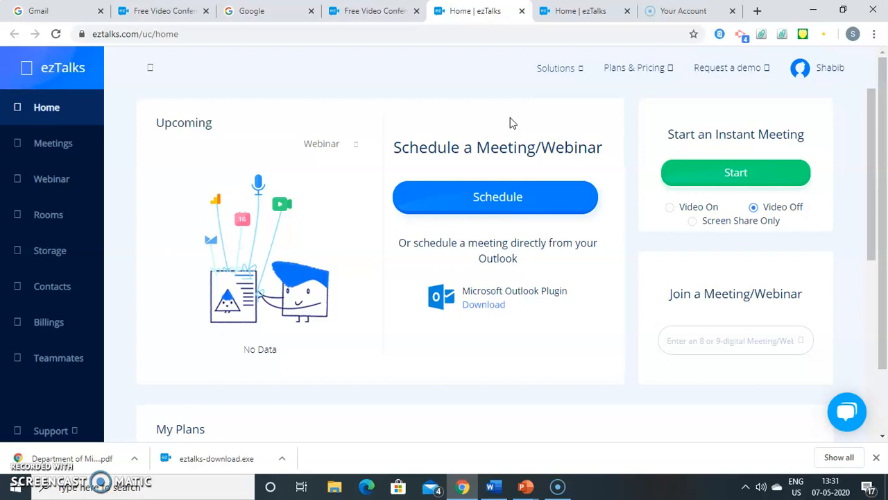
- Start scheduling a meeting and set its topic to 'Discussion on ICT based Teaching Learning Resources'
{"action": "left_click", "coordinate": [502, 200]}
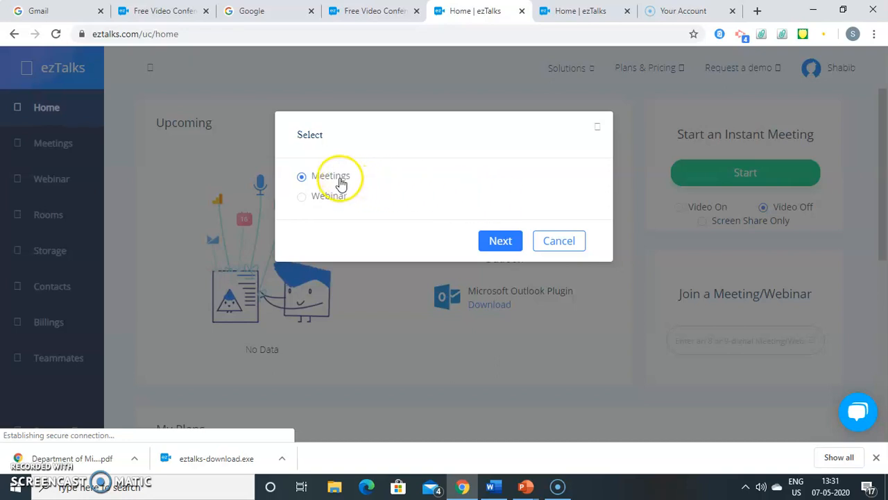
{"action": "left_click", "coordinate": [498, 246]}
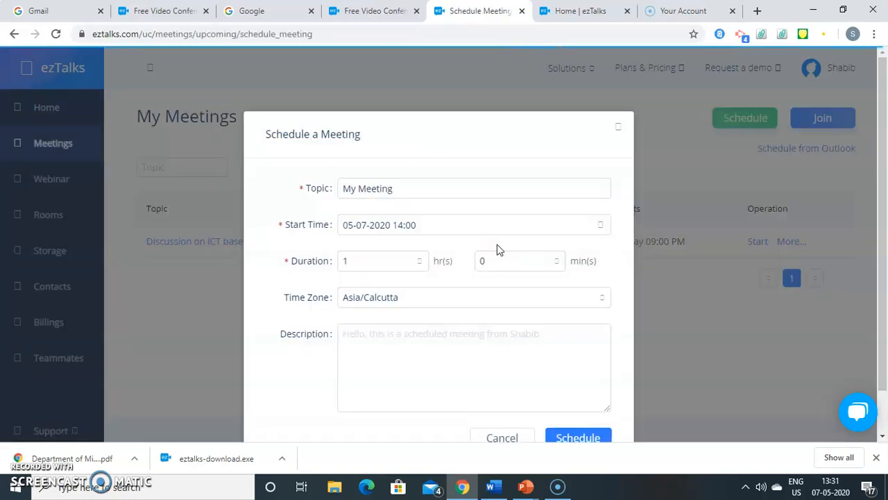
{"action": "left_click_drag", "start_coordinate": [496, 248], "coordinate": [501, 174]}
{"action": "left_click", "coordinate": [501, 170]}
{"action": "left_click", "coordinate": [470, 190]}
{"action": "left_click", "coordinate": [464, 192]}
{"action": "key", "text": "BackSpace"}
{"action": "key", "text": "BackSpace"}
{"action": "key", "text": "BackSpace"}
{"action": "key", "text": "BackSpace"}
{"action": "key", "text": "BackSpace"}
{"action": "key", "text": "BackSpace"}
{"action": "key", "text": "BackSpace"}
{"action": "key", "text": "BackSpace"}
{"action": "key", "text": "BackSpace"}
{"action": "key", "text": "BackSpace"}
{"action": "type", "text": "D"}
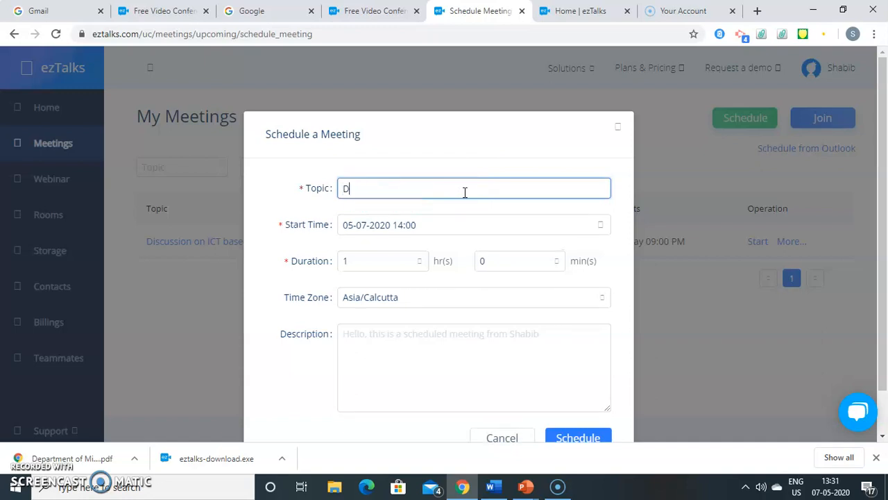
{"action": "left_click", "coordinate": [465, 216]}
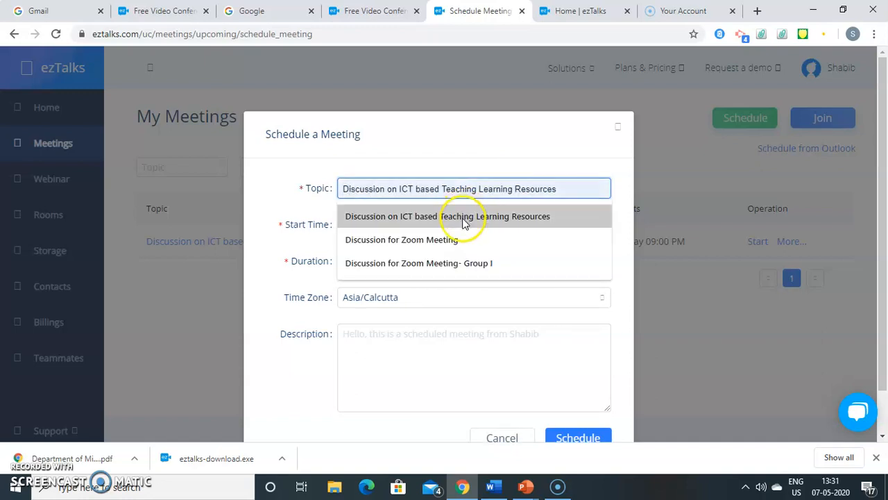
{"action": "left_click", "coordinate": [411, 227]}
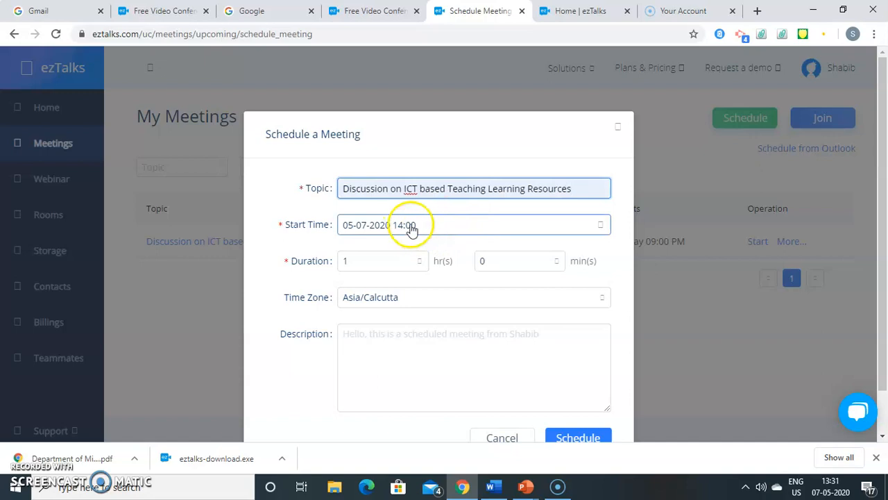
- Set the meeting's start time to 8 May 2020 at 20:00
{"action": "left_click", "coordinate": [505, 230]}
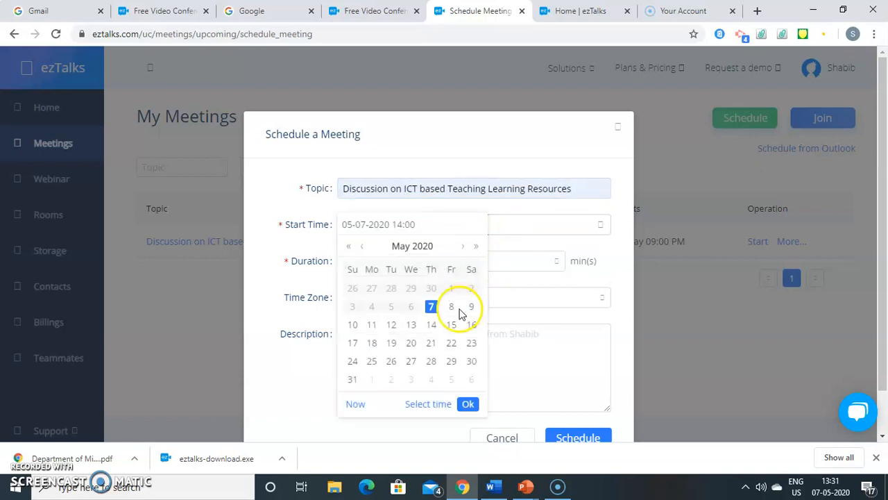
{"action": "left_click", "coordinate": [451, 308]}
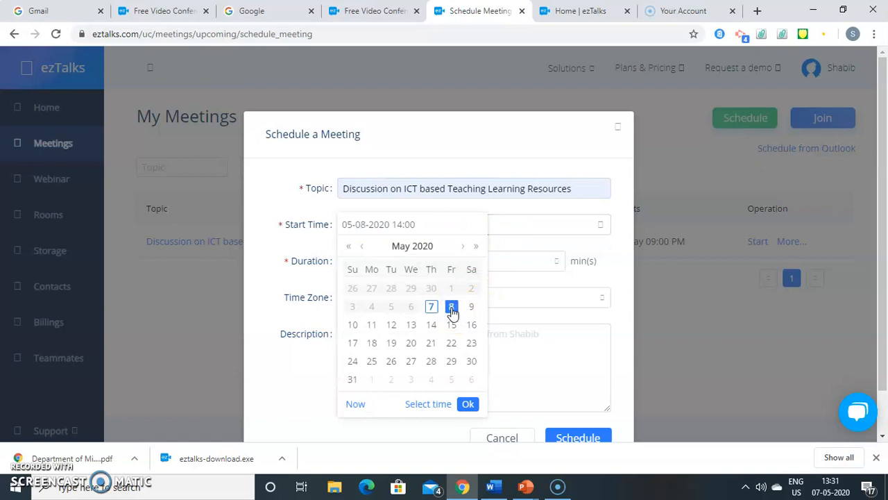
{"action": "left_click", "coordinate": [430, 404]}
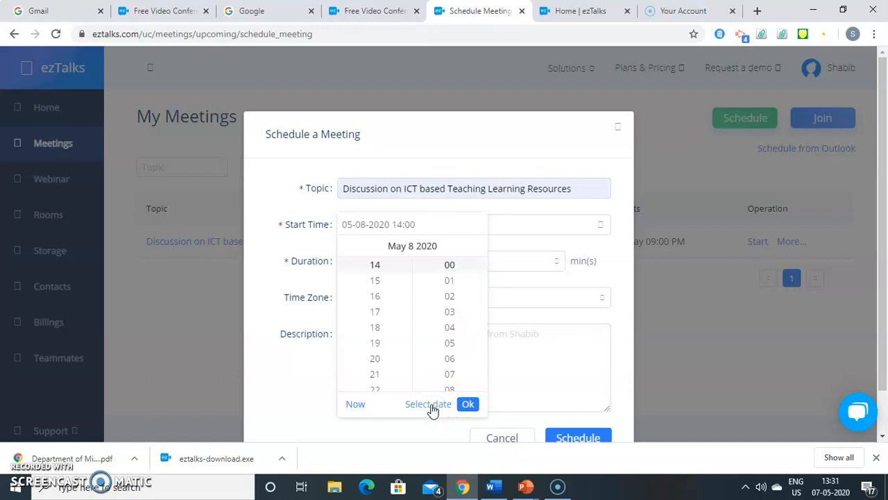
{"action": "left_click", "coordinate": [374, 359]}
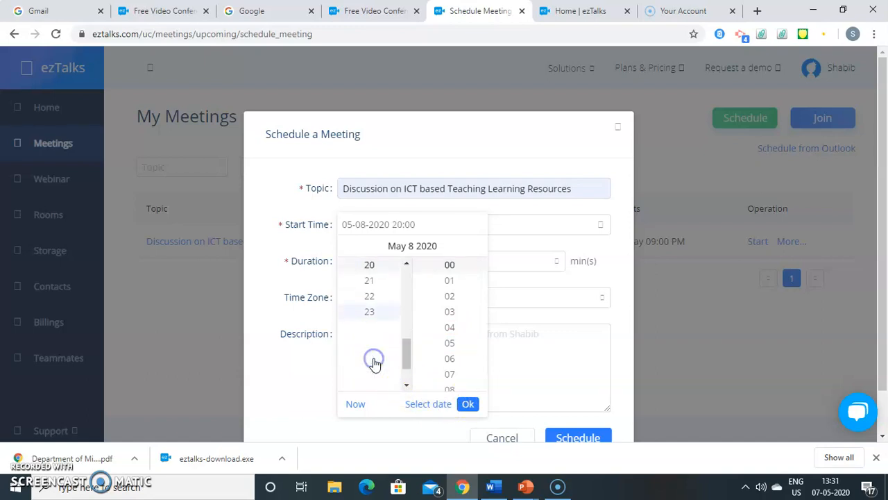
{"action": "left_click", "coordinate": [455, 271]}
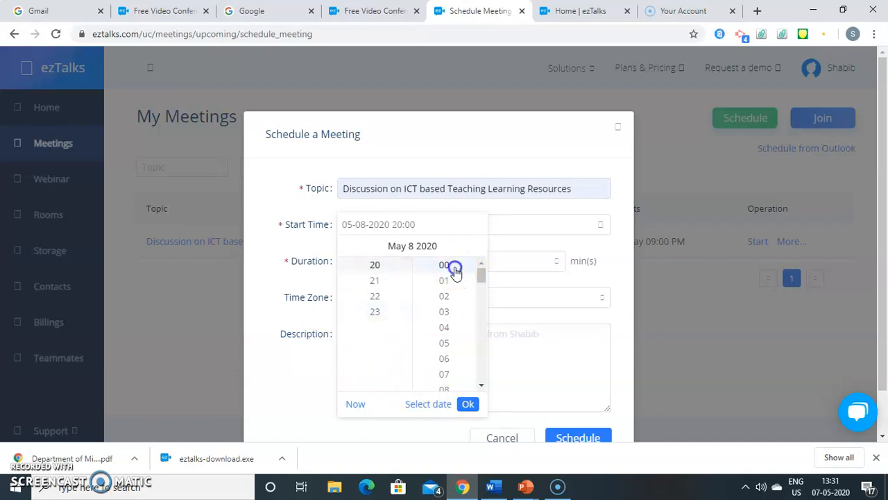
{"action": "left_click", "coordinate": [467, 405]}
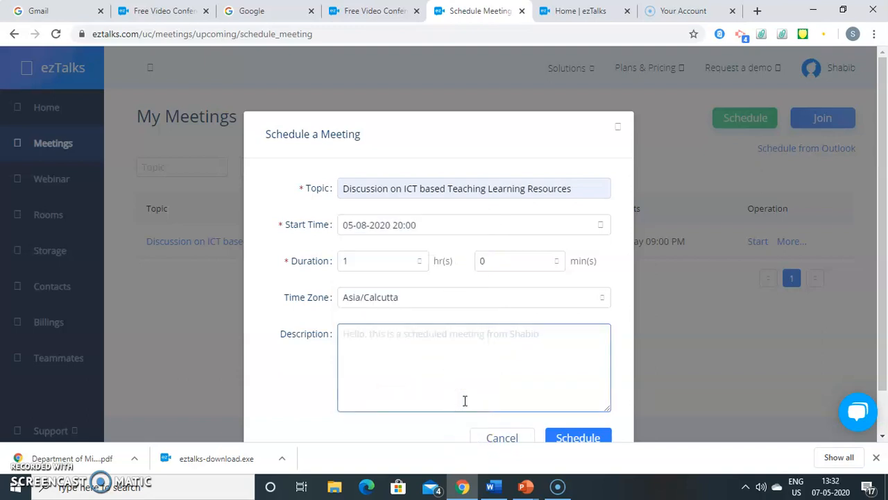
- Enter the description 'Brainstorming Session' and schedule the meeting
{"action": "left_click", "coordinate": [455, 358]}
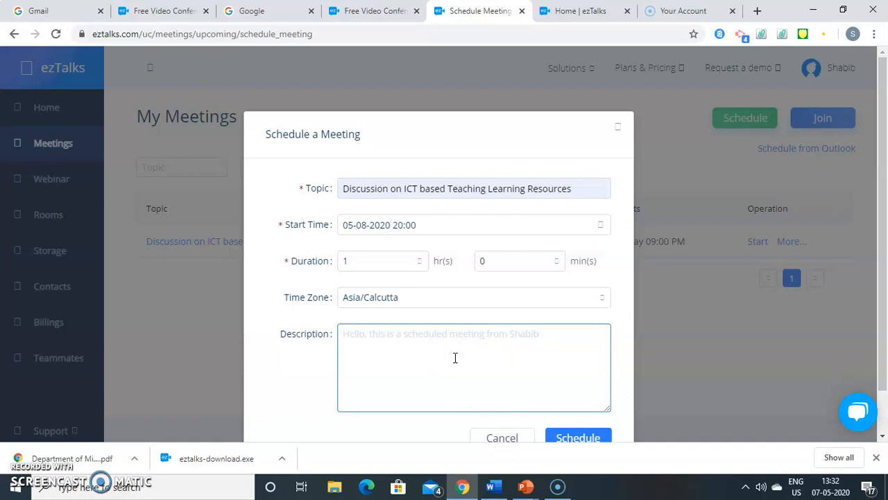
{"action": "left_click", "coordinate": [406, 338]}
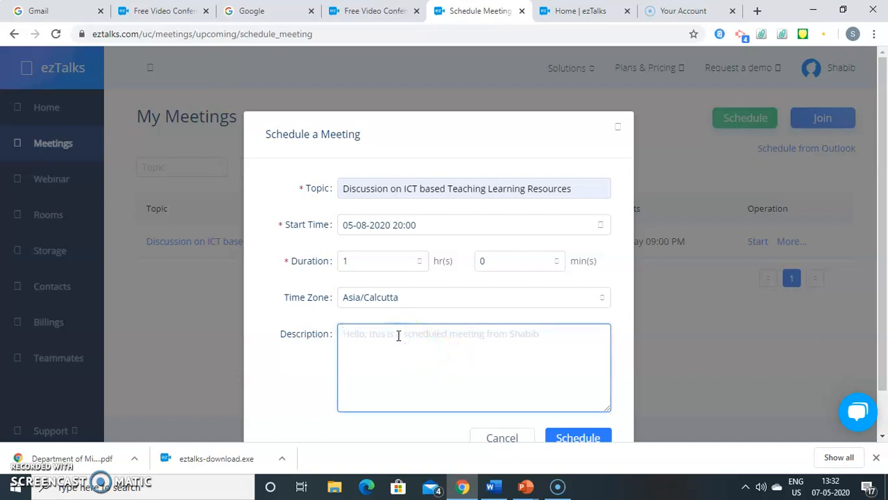
{"action": "type", "text": "Brainstorming Session"}
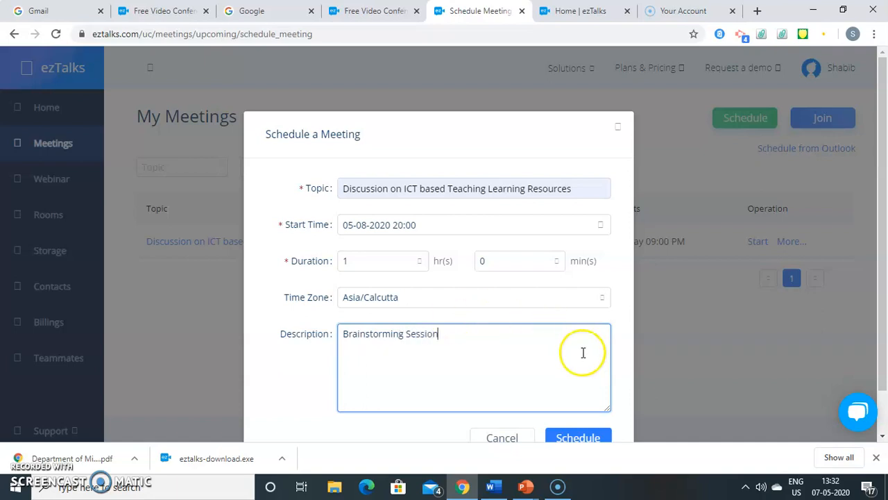
{"action": "left_click", "coordinate": [578, 437]}
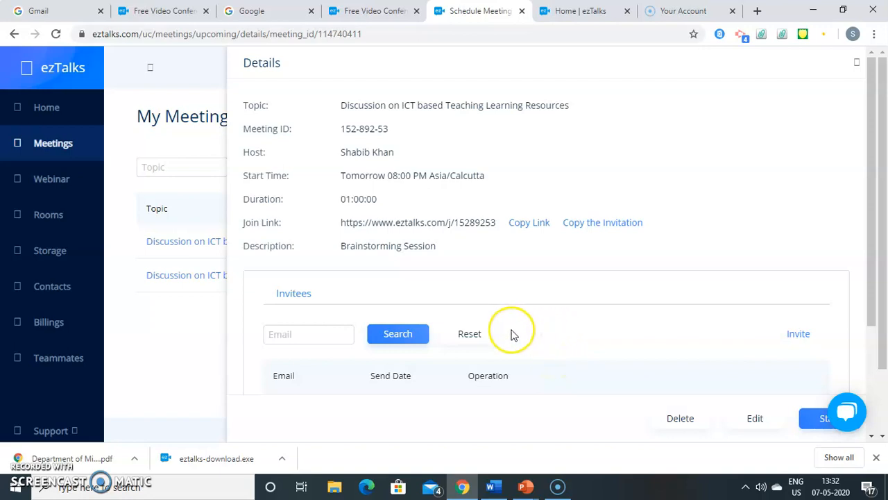
- Copy the meeting's join link and invitation, and close the meeting details
{"action": "left_click", "coordinate": [522, 224]}
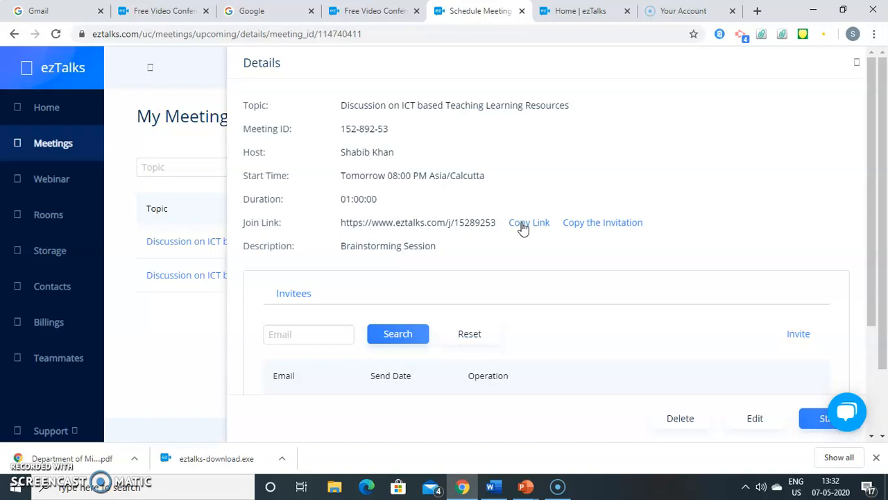
{"action": "left_click", "coordinate": [576, 226]}
{"action": "left_click", "coordinate": [857, 63]}
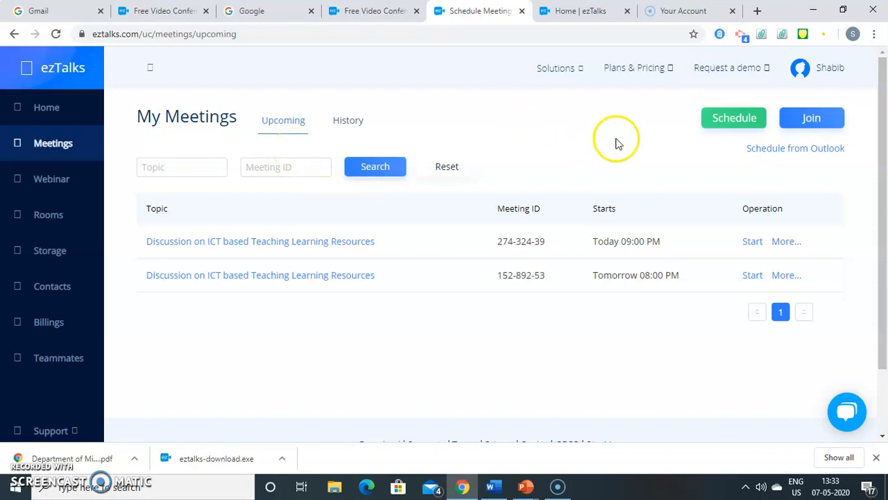
{"action": "left_click", "coordinate": [732, 119]}
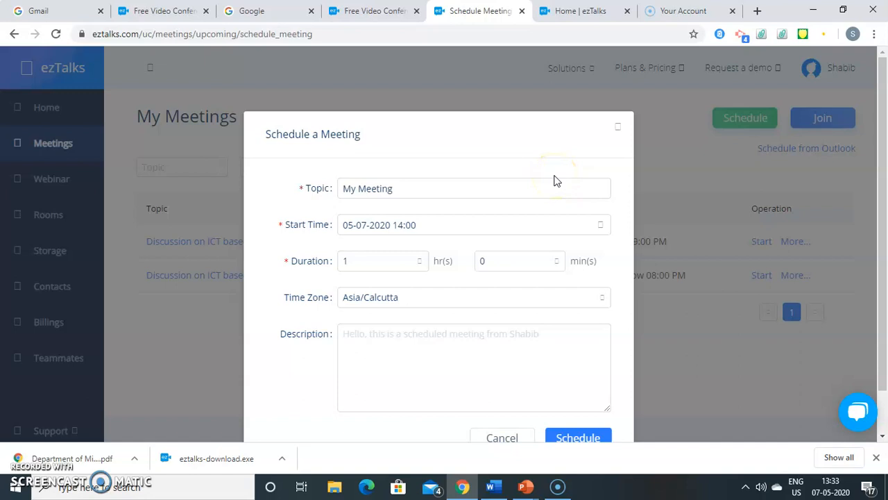
{"action": "left_click", "coordinate": [495, 441]}
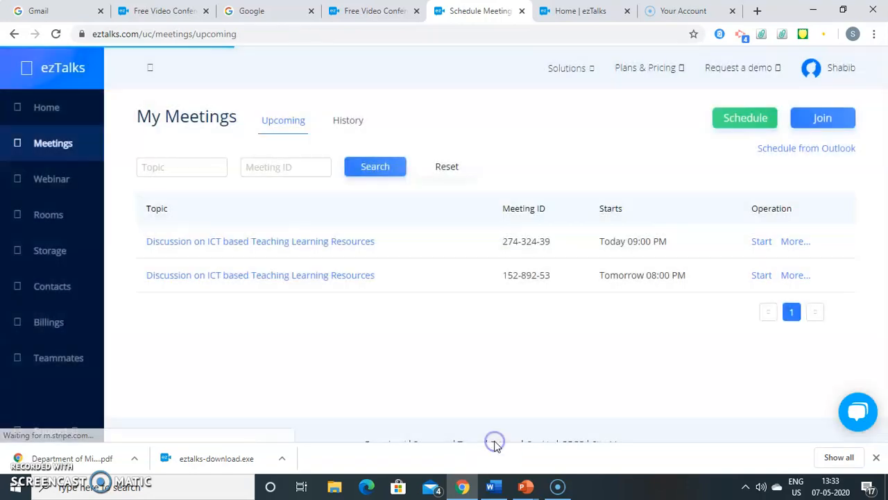
{"action": "left_click", "coordinate": [46, 141]}
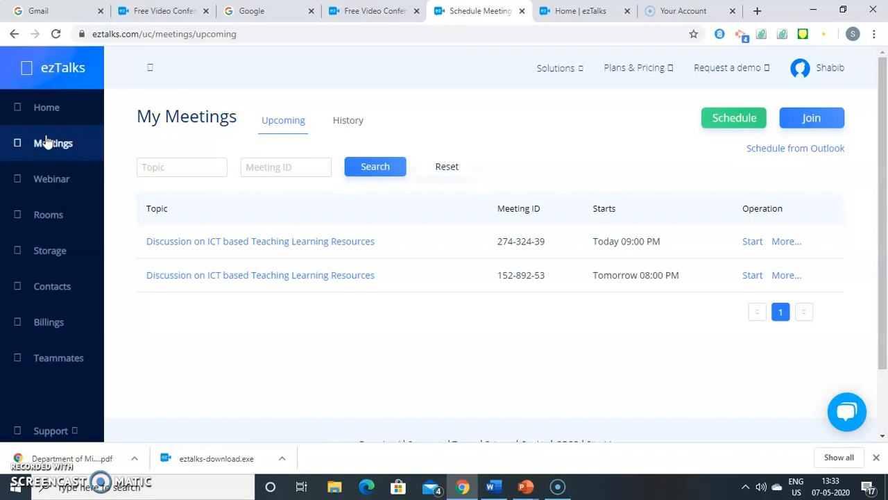
{"action": "left_click", "coordinate": [150, 67]}
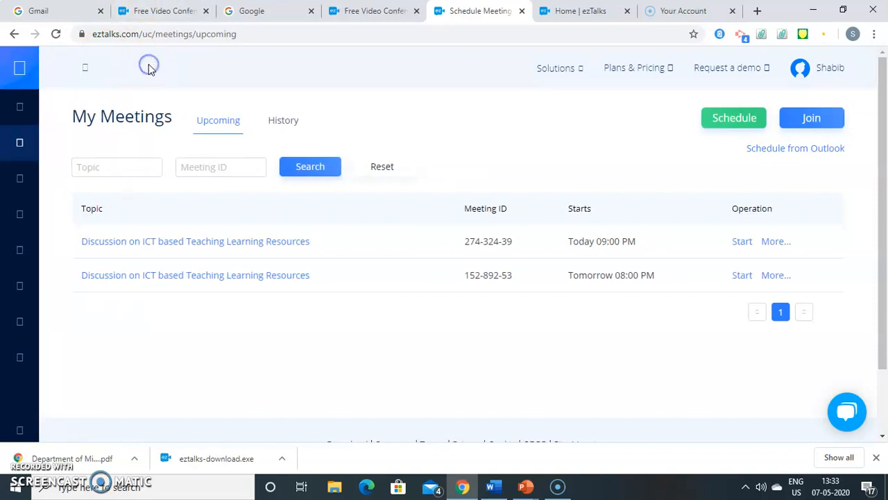
{"action": "left_click", "coordinate": [85, 67]}
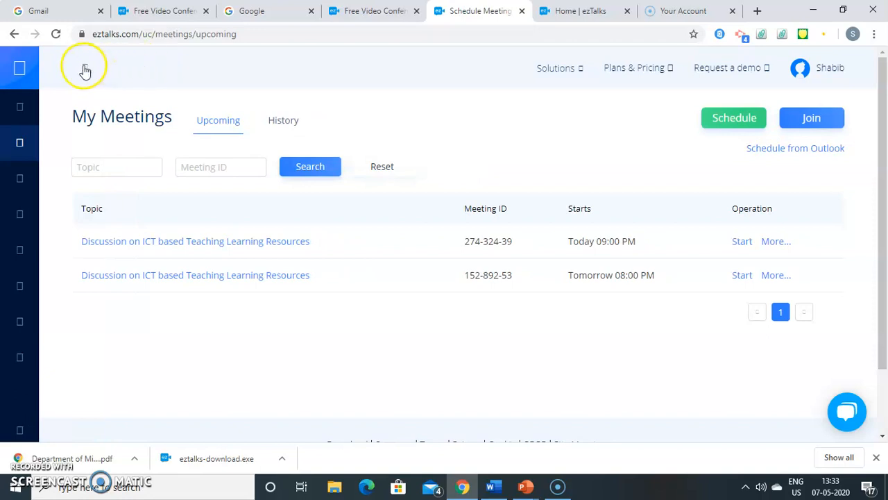
{"action": "left_click", "coordinate": [214, 125]}
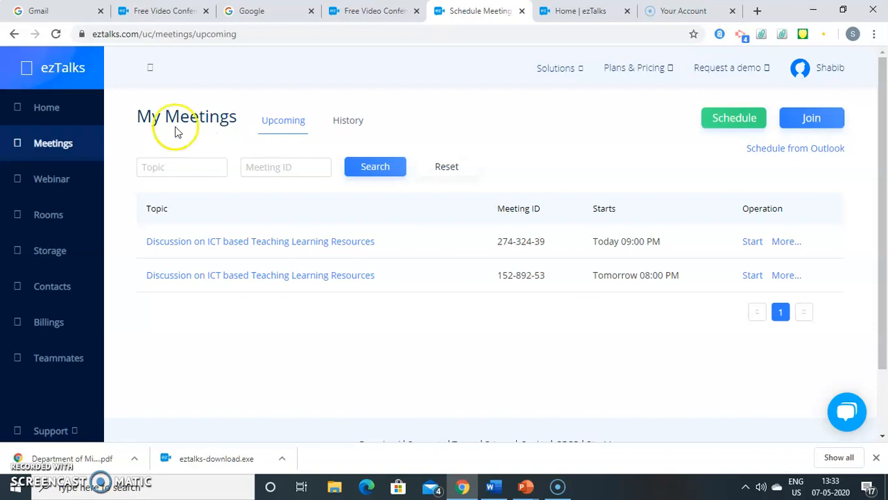
- Start scheduling a webinar from the home dashboard and set its topic to 'Discussion on ICT based Teaching Learning Resources'
{"action": "left_click", "coordinate": [73, 108]}
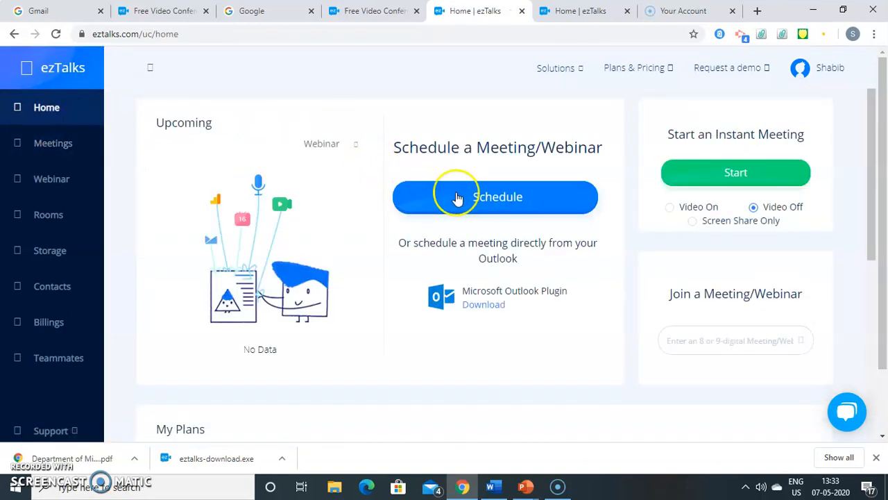
{"action": "left_click", "coordinate": [496, 198]}
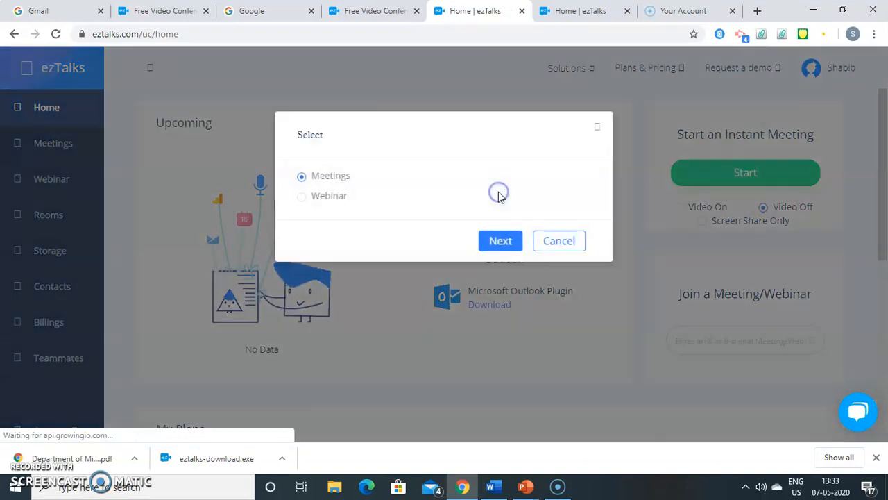
{"action": "left_click", "coordinate": [327, 198]}
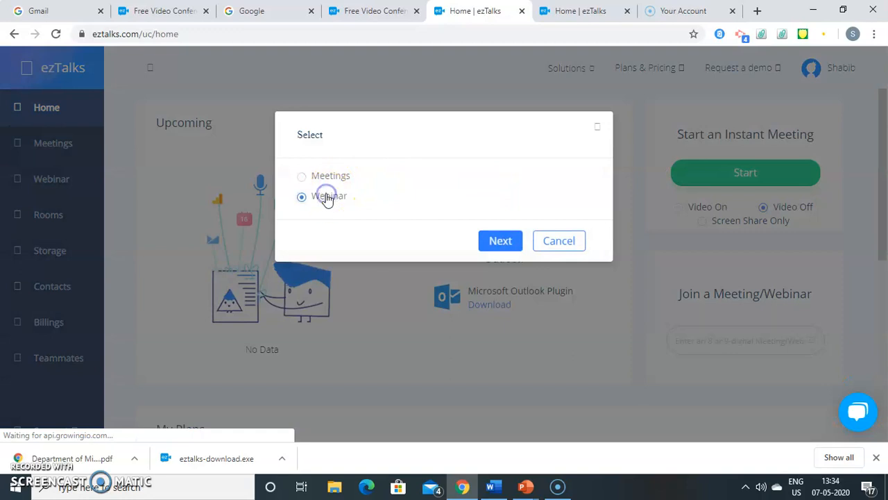
{"action": "left_click", "coordinate": [499, 241]}
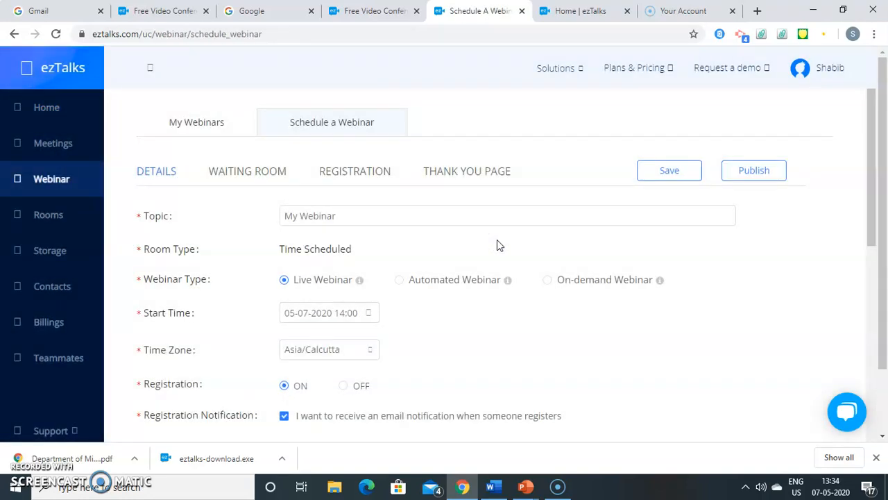
{"action": "left_click_drag", "start_coordinate": [873, 148], "coordinate": [875, 182]}
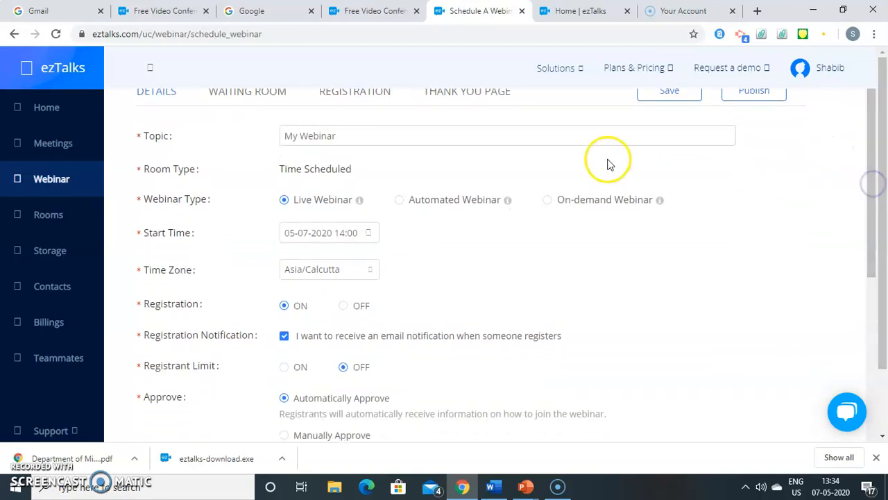
{"action": "left_click", "coordinate": [542, 136]}
{"action": "key", "text": "BackSpace"}
{"action": "key", "text": "BackSpace"}
{"action": "key", "text": "BackSpace"}
{"action": "key", "text": "BackSpace"}
{"action": "key", "text": "BackSpace"}
{"action": "key", "text": "BackSpace"}
{"action": "key", "text": "BackSpace"}
{"action": "key", "text": "BackSpace"}
{"action": "key", "text": "BackSpace"}
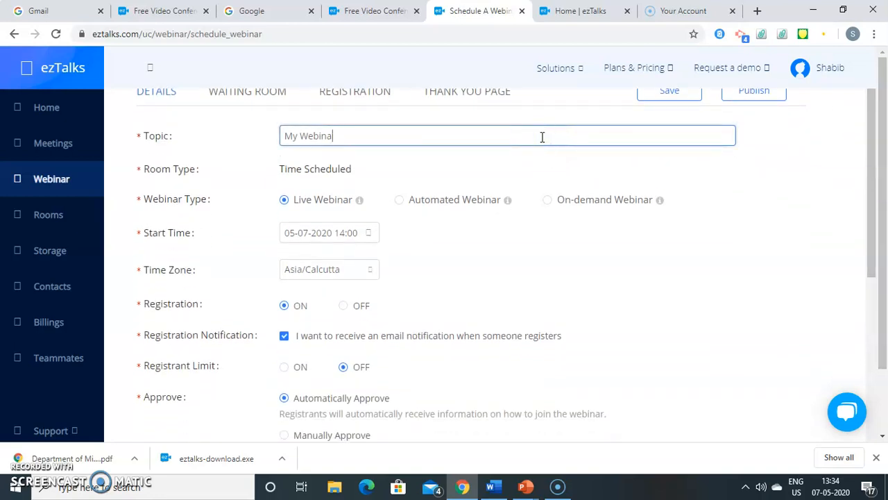
{"action": "key", "text": "BackSpace"}
{"action": "type", "text": "D"}
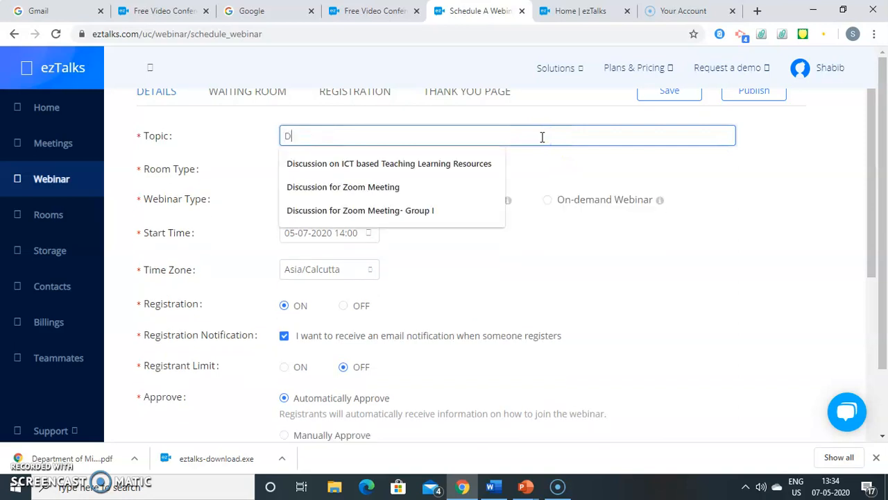
{"action": "left_click", "coordinate": [481, 166]}
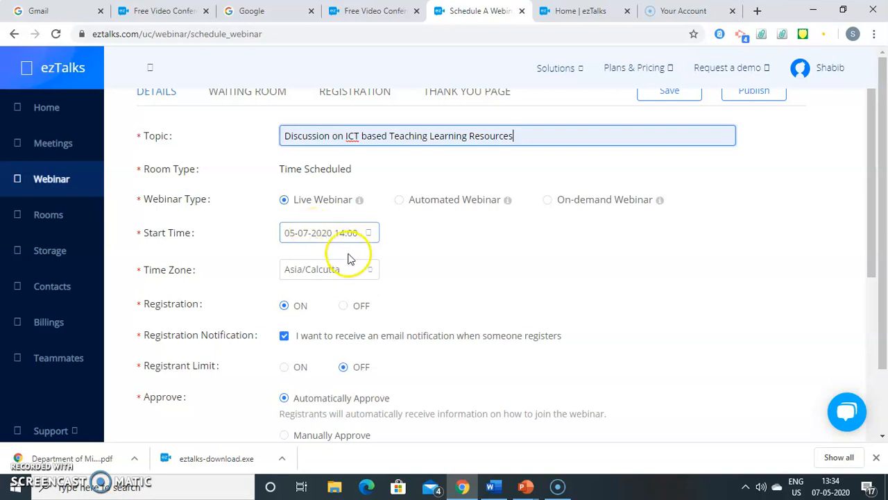
- Scroll through the remaining webinar settings down to the Redirect Attendees options
{"action": "left_click", "coordinate": [801, 248]}
{"action": "left_click_drag", "start_coordinate": [873, 209], "coordinate": [871, 254]}
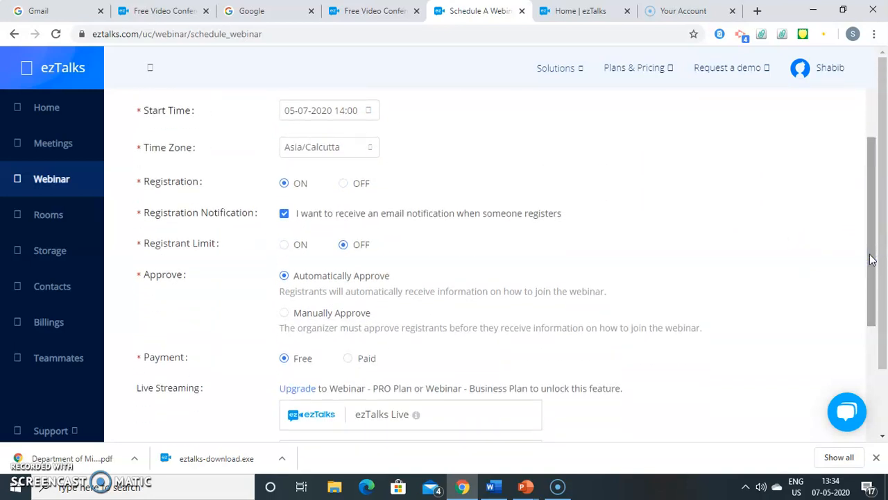
{"action": "left_click_drag", "start_coordinate": [871, 255], "coordinate": [871, 260]}
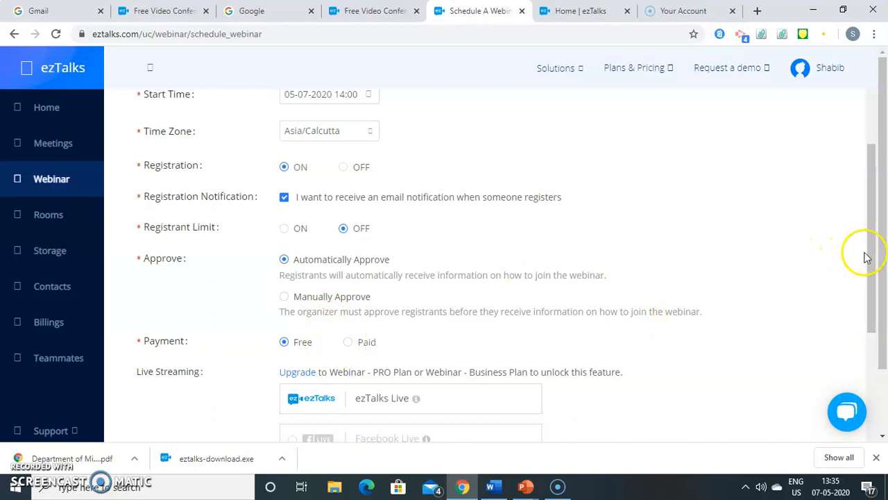
{"action": "left_click_drag", "start_coordinate": [872, 256], "coordinate": [868, 326]}
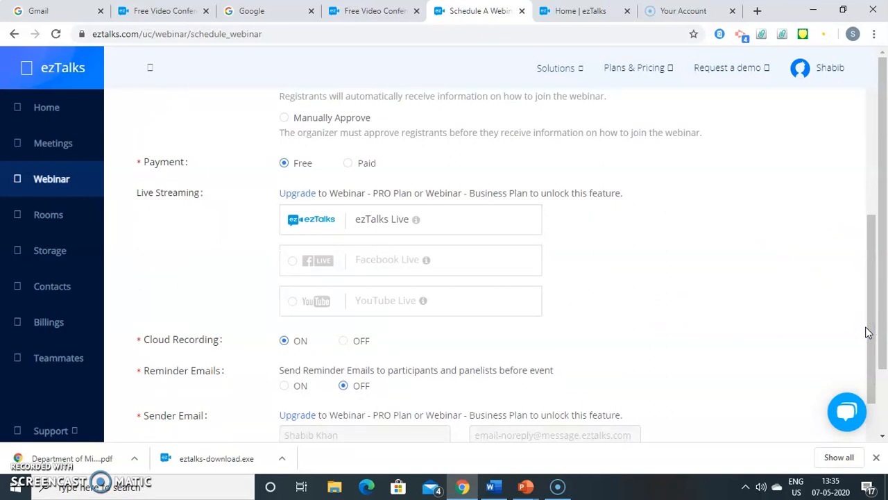
{"action": "left_click_drag", "start_coordinate": [870, 333], "coordinate": [876, 360]}
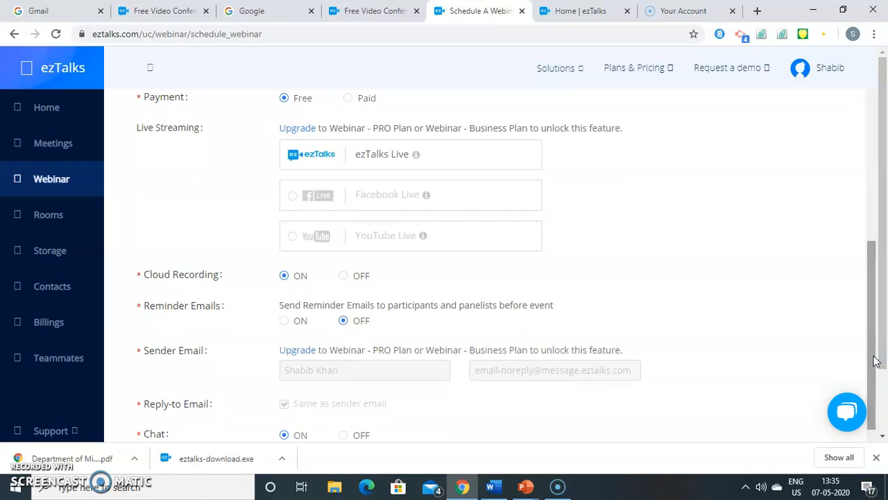
{"action": "left_click_drag", "start_coordinate": [790, 318], "coordinate": [751, 301]}
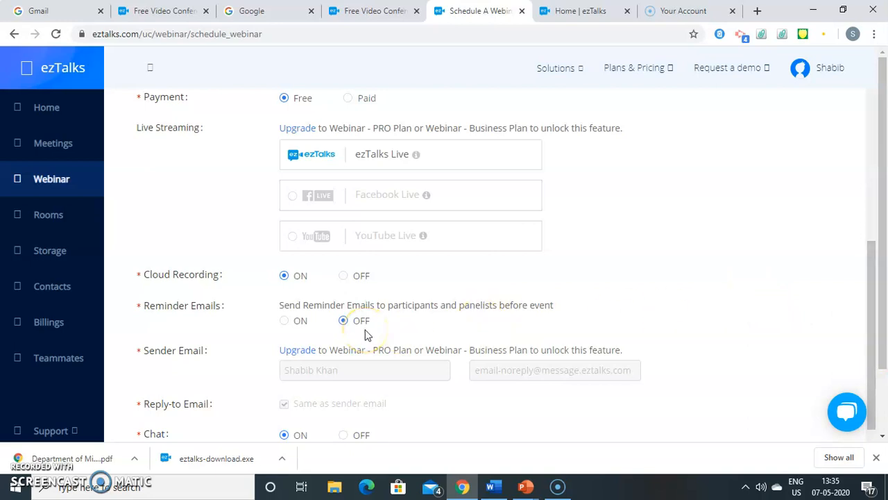
{"action": "left_click_drag", "start_coordinate": [874, 295], "coordinate": [876, 358]}
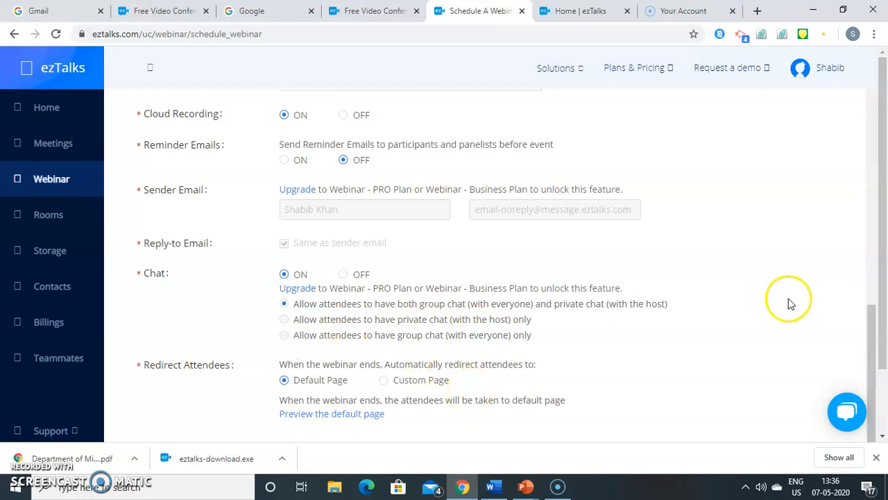
{"action": "left_click_drag", "start_coordinate": [872, 318], "coordinate": [873, 335]}
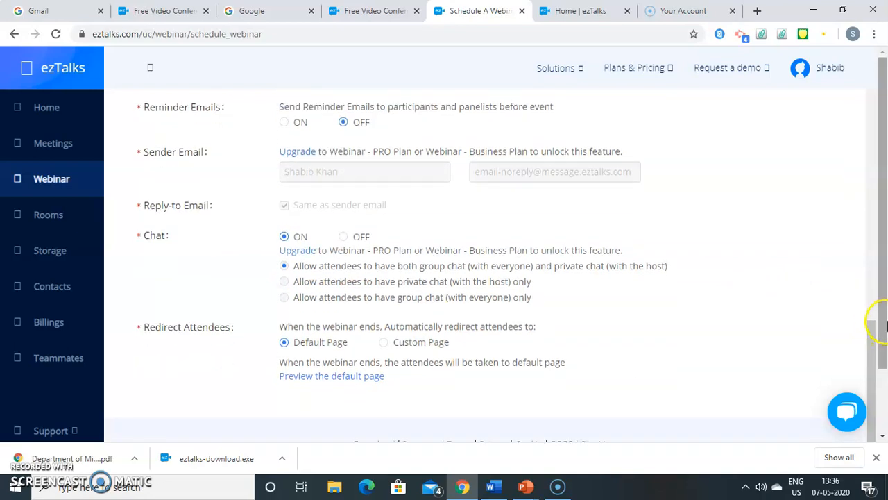
{"action": "left_click_drag", "start_coordinate": [883, 317], "coordinate": [883, 408]}
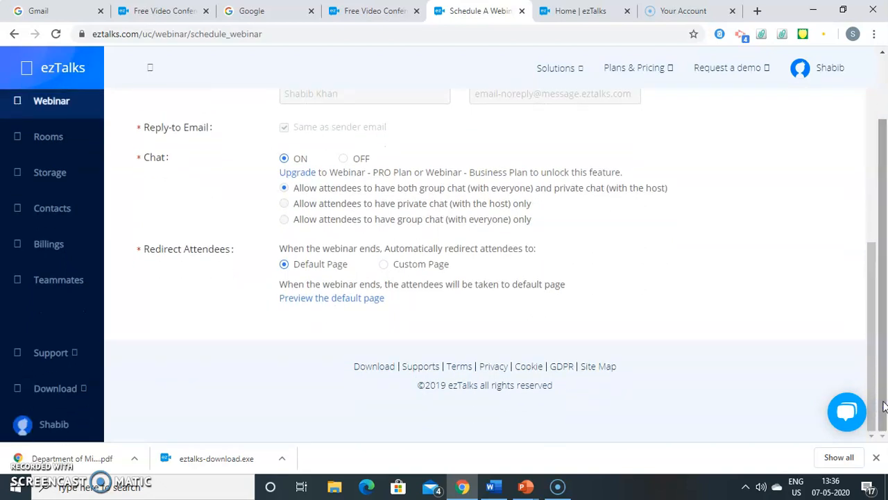
- Switch to PowerPoint, select the 'Thank you' slide and start the slide show from it
{"action": "left_click", "coordinate": [526, 487]}
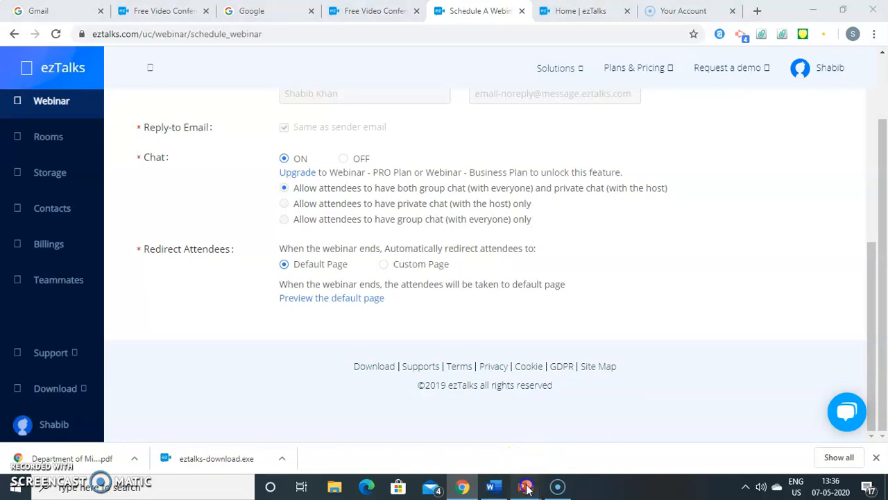
{"action": "left_click", "coordinate": [392, 444]}
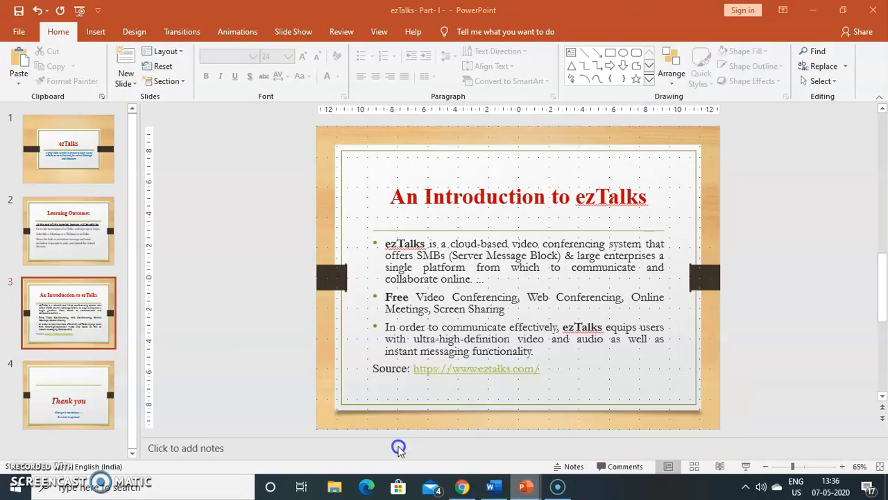
{"action": "left_click", "coordinate": [64, 393]}
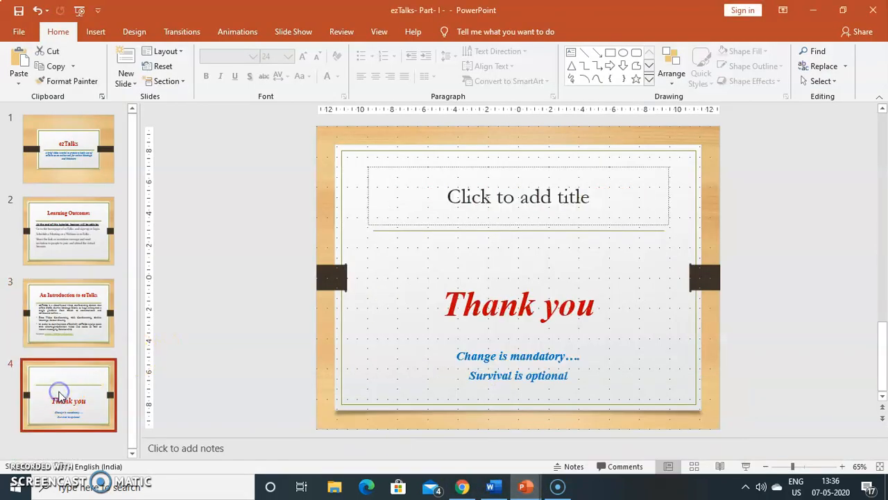
{"action": "left_click", "coordinate": [744, 466]}
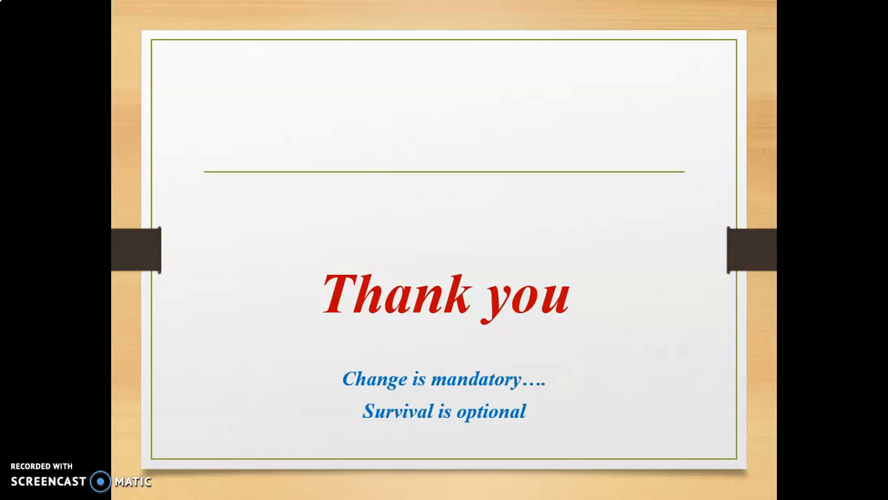